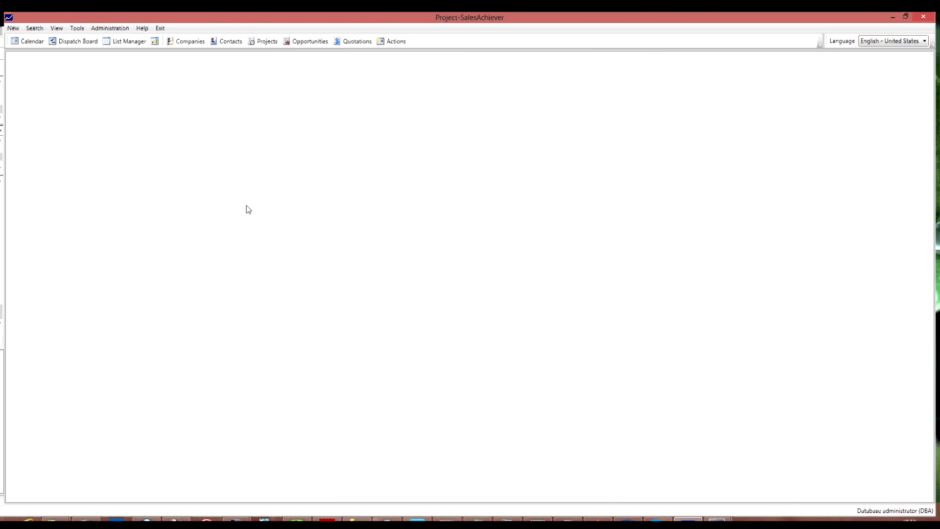
Open the Dispatch Board at 16 January 2013 and set the work order list to Over Due Work Orders.
left_click(86, 48)
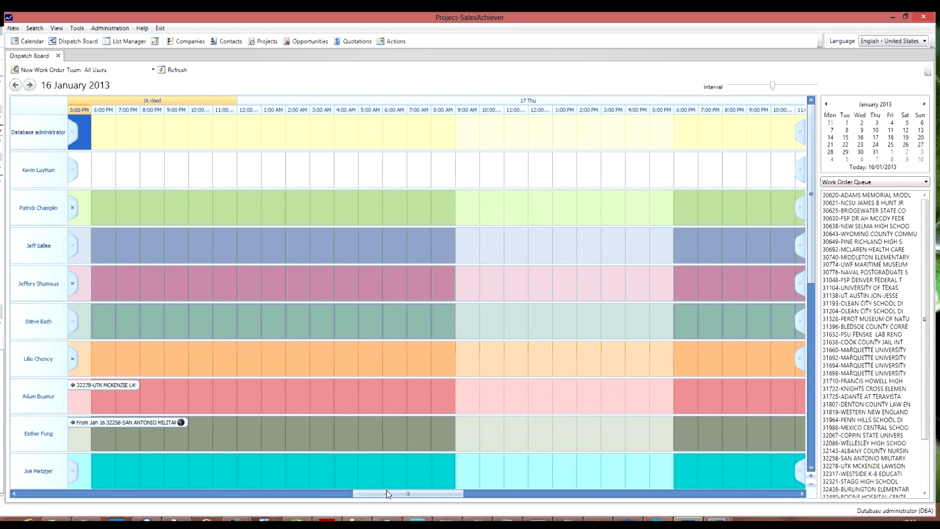
left_click_drag(386, 490, 334, 501)
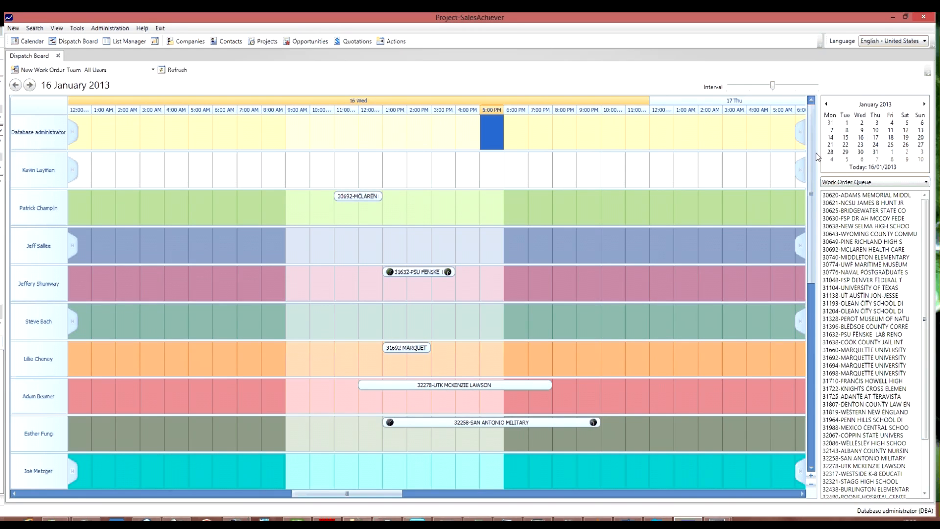
left_click(877, 182)
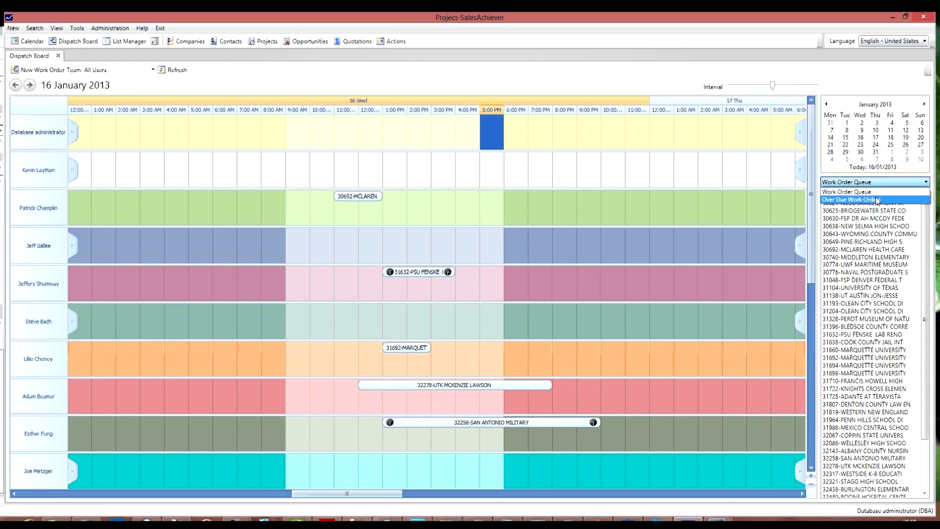
left_click(877, 200)
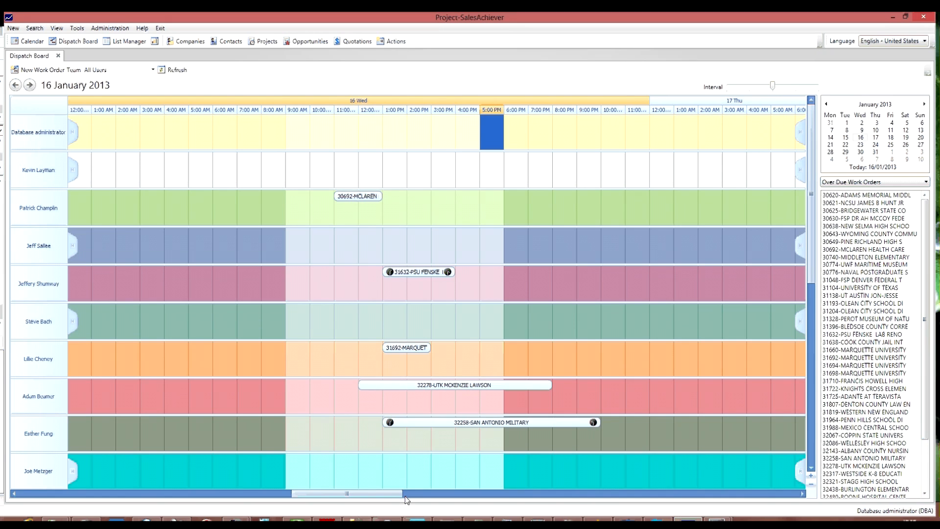
Schedule the COOK COUNTY JAIL INT work order in the fourth user's row, starting at 11:00 AM on 16 January.
mouse_move(387, 494)
left_mouse_down()
mouse_move(336, 500)
mouse_move(386, 504)
left_mouse_up()
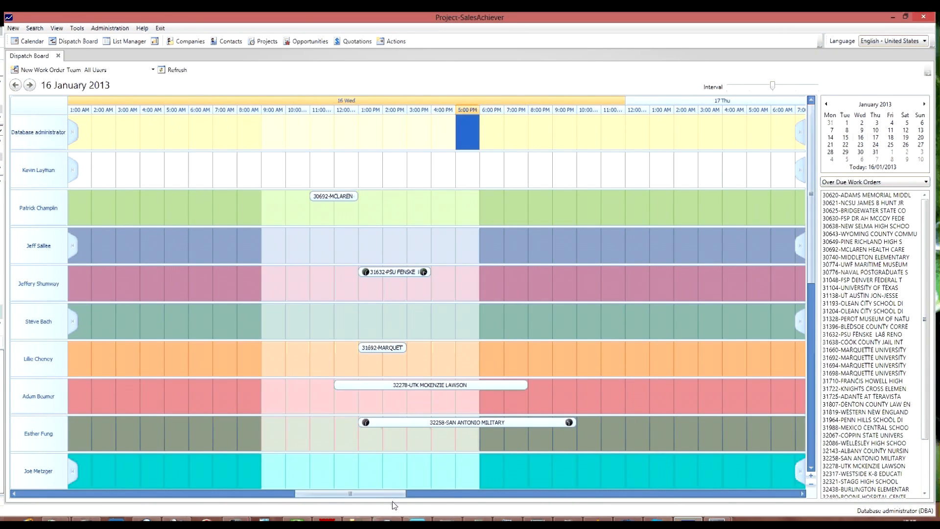
mouse_move(363, 520)
left_click(867, 342)
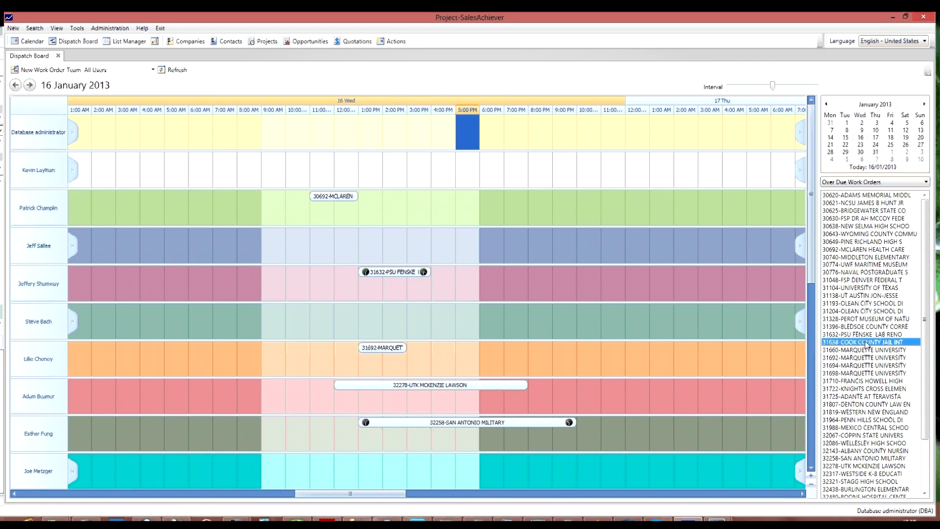
left_click_drag(867, 345, 322, 239)
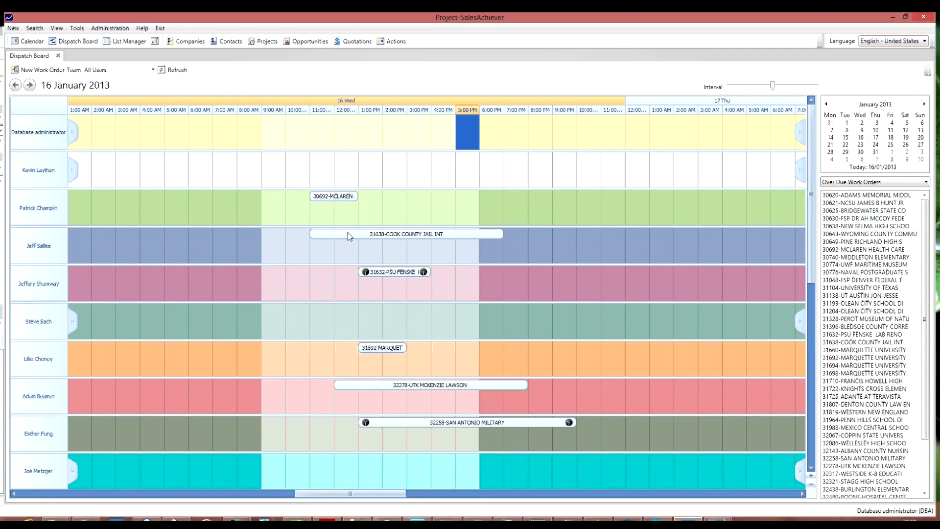
Open the scheduled COOK COUNTY JAIL INT work order, examine its overview details such as duration and site, and close it without saving.
left_click(359, 234)
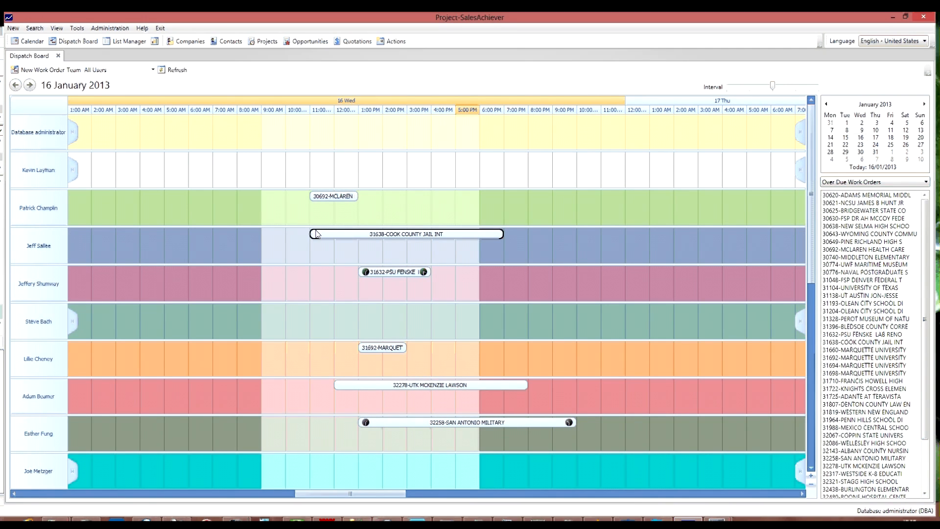
double_click(463, 236)
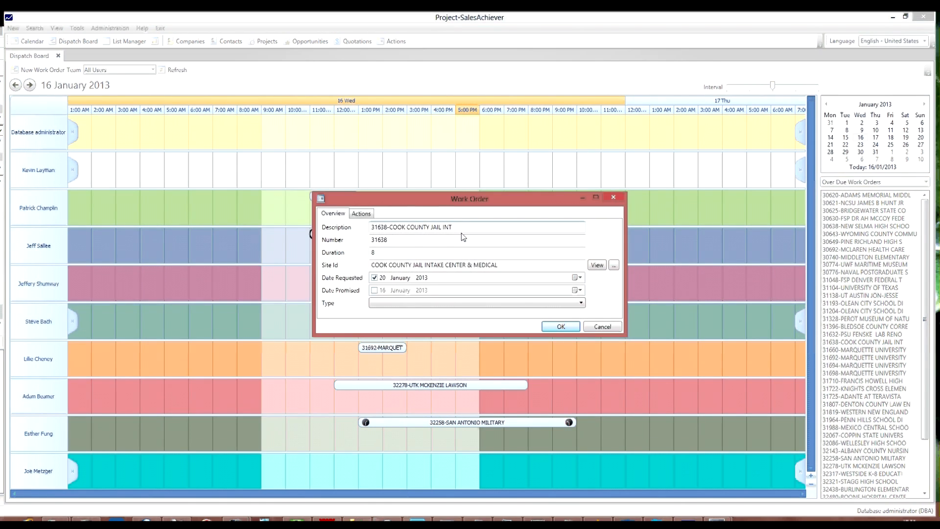
left_click_drag(454, 205, 505, 223)
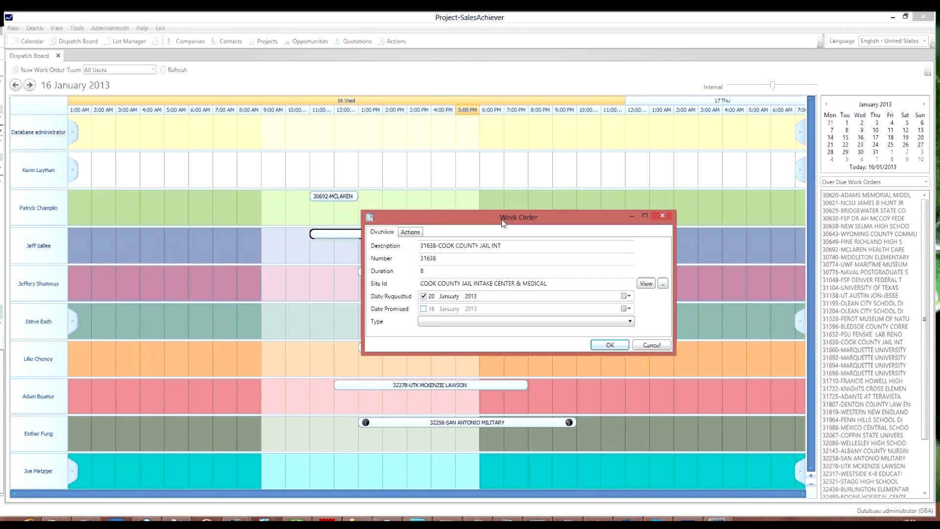
left_click(446, 271)
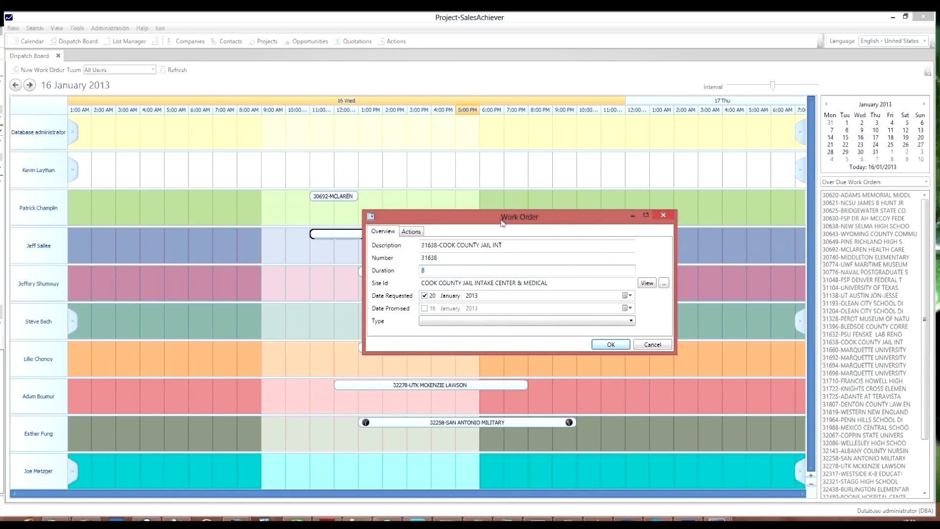
left_click_drag(459, 223, 453, 261)
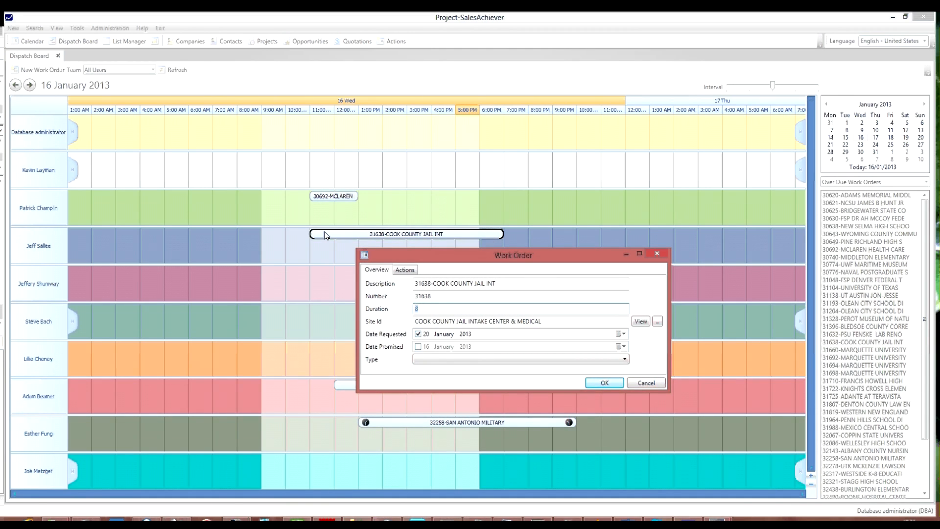
left_click_drag(485, 255, 478, 170)
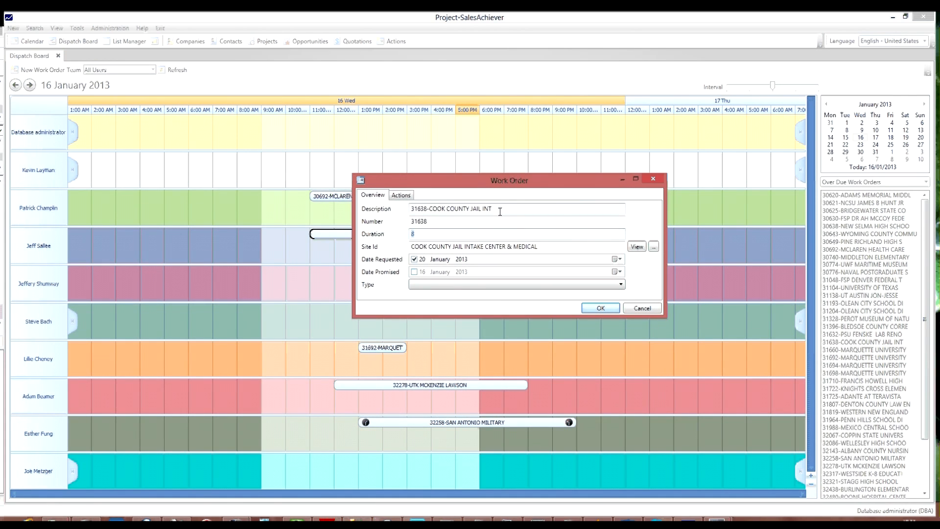
left_click(384, 208)
left_click(462, 220)
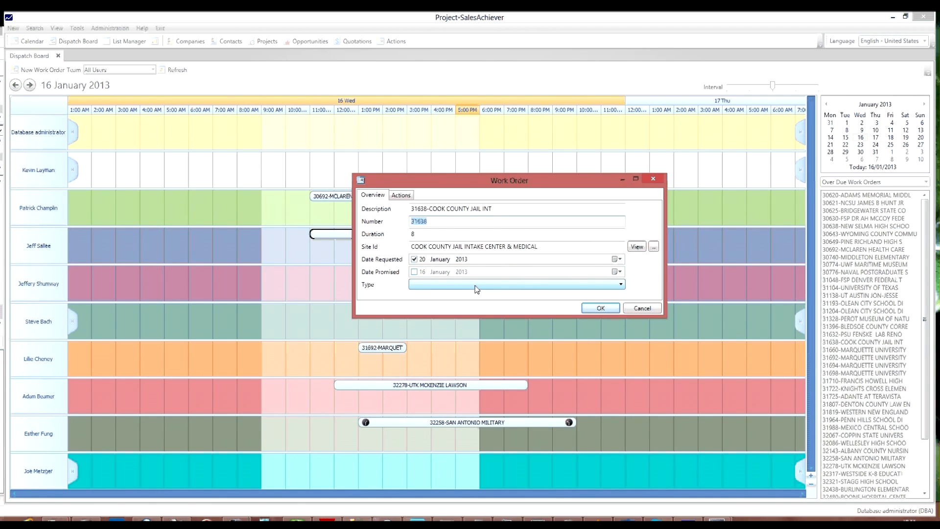
left_click(642, 308)
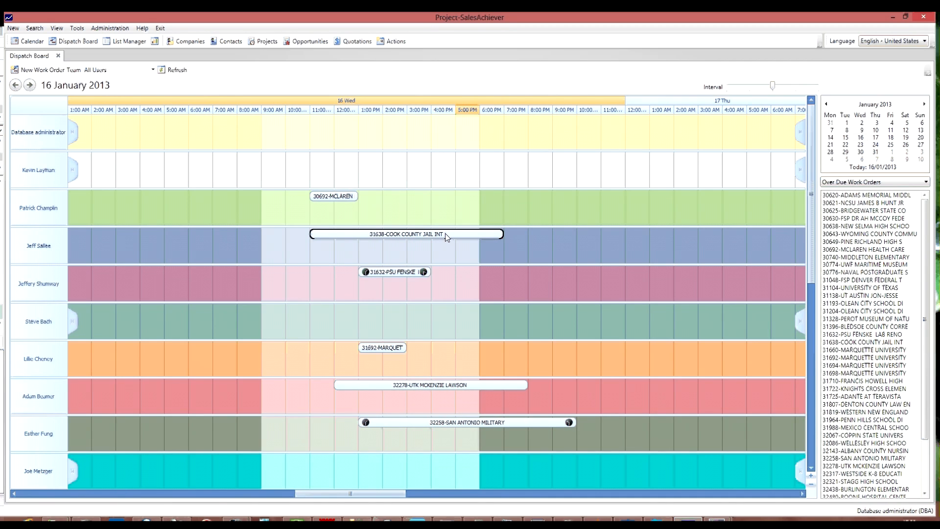
Shorten the COOK COUNTY JAIL INT booking to end at 3:00 PM, and extend it to 1:00 AM on 17 January.
left_click_drag(505, 235, 402, 239)
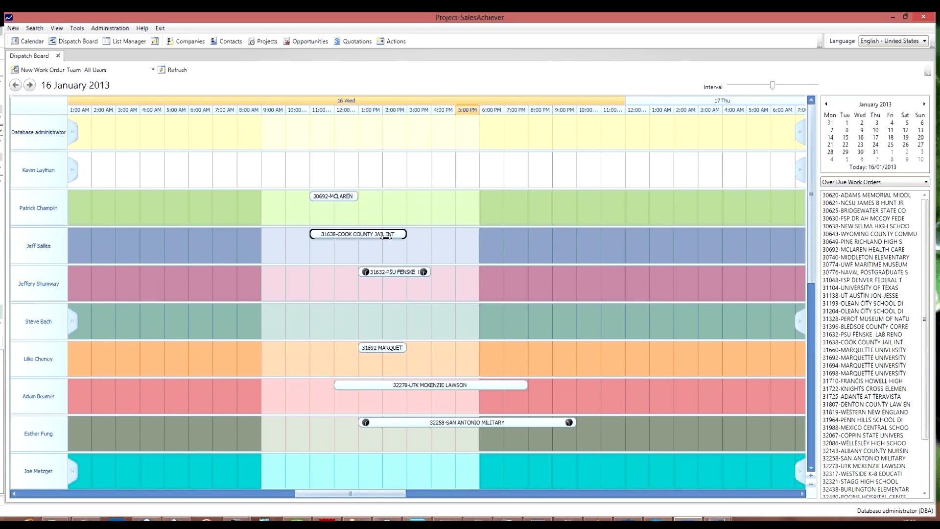
left_click(402, 235)
left_click_drag(404, 235, 647, 235)
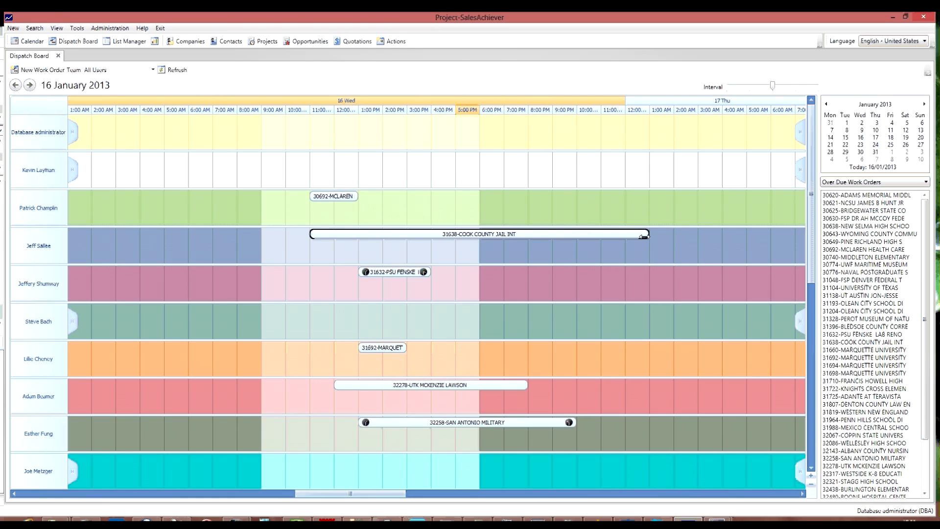
Reassign the COOK COUNTY JAIL INT booking to the second user's row, starting at 10:00 AM on 16 January.
left_click(542, 238)
left_click_drag(540, 234, 479, 166)
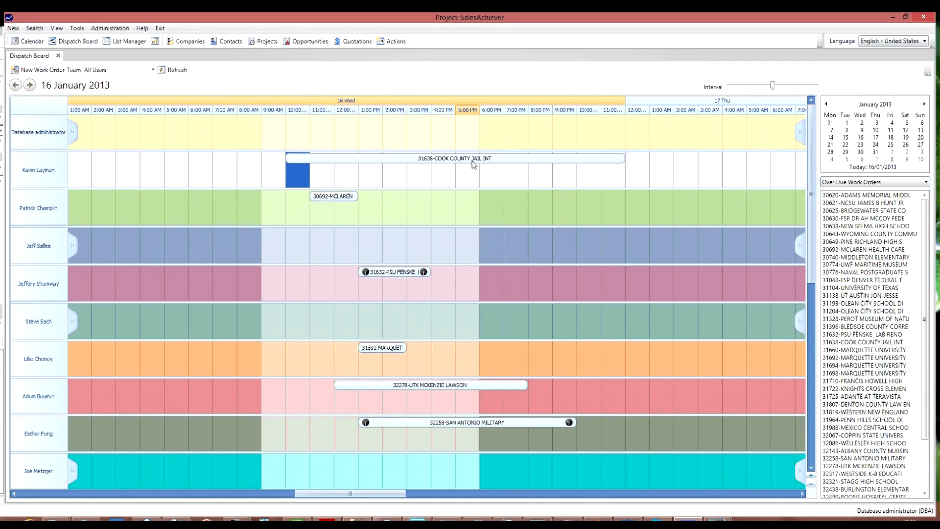
left_click(473, 159)
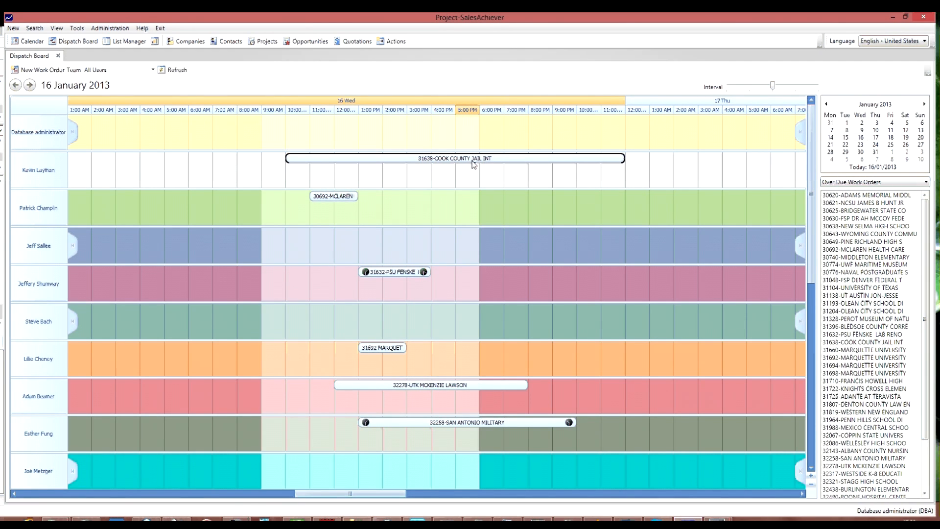
Show the Emergency Repairs Team and schedule UT AUSTIN in the fifth row at 11:00 AM and BLEDSOE COUNTY CORRE in the seventh at 3:00 PM.
left_click(154, 71)
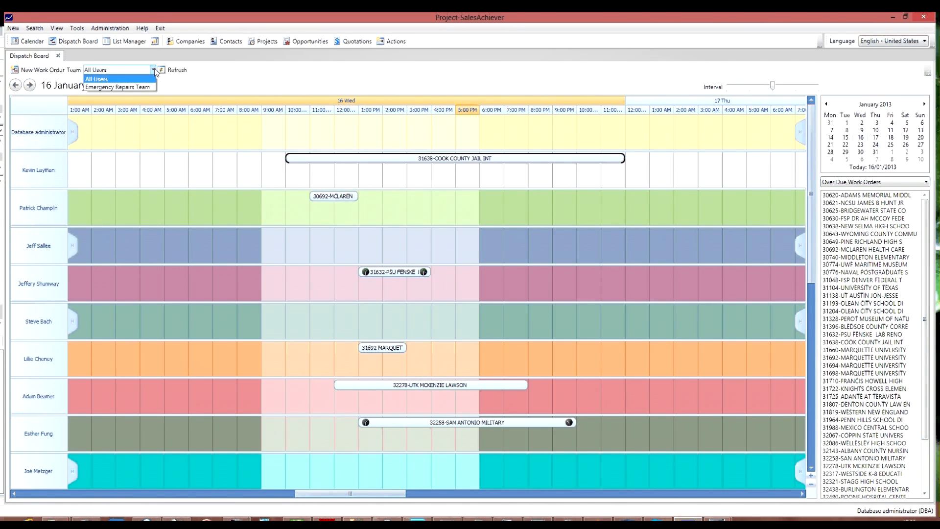
left_click(129, 88)
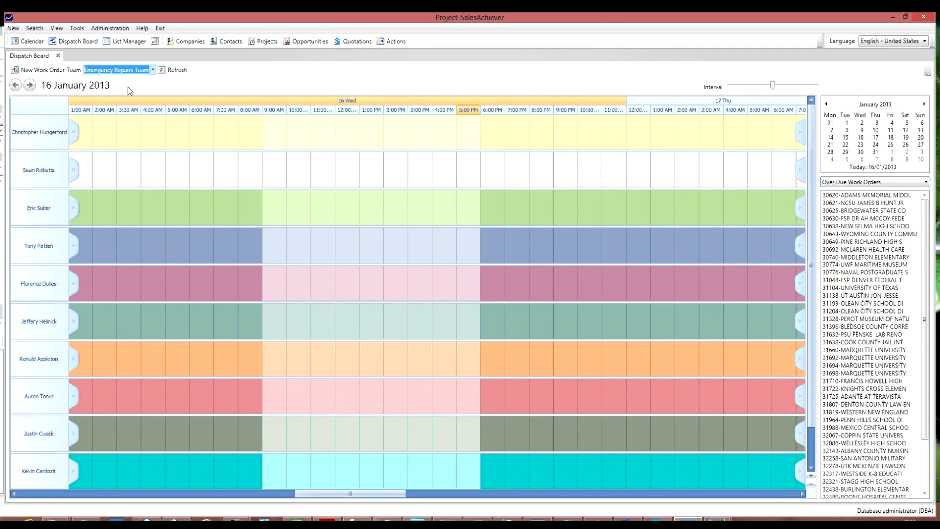
left_click(846, 300)
left_click_drag(847, 301, 333, 280)
left_click_drag(870, 327, 371, 336)
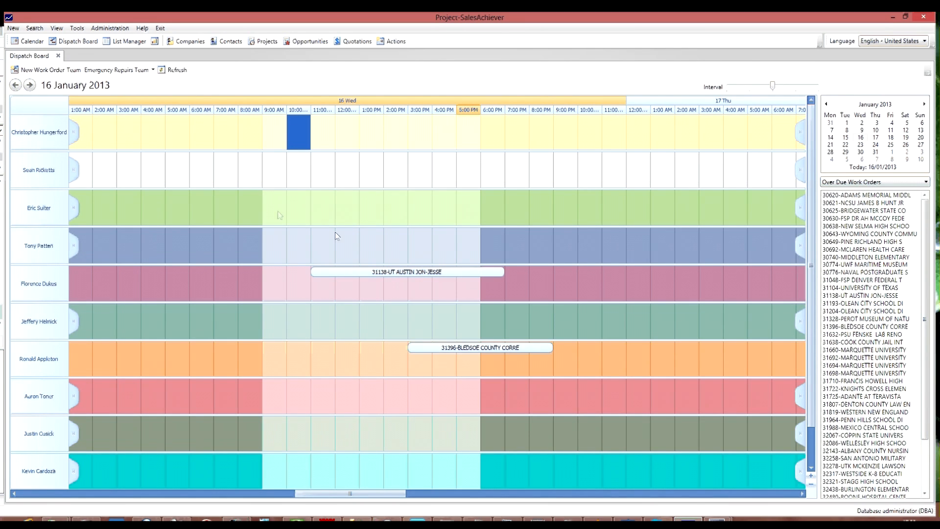
Switch the board's team filter back to All Users.
left_click(153, 70)
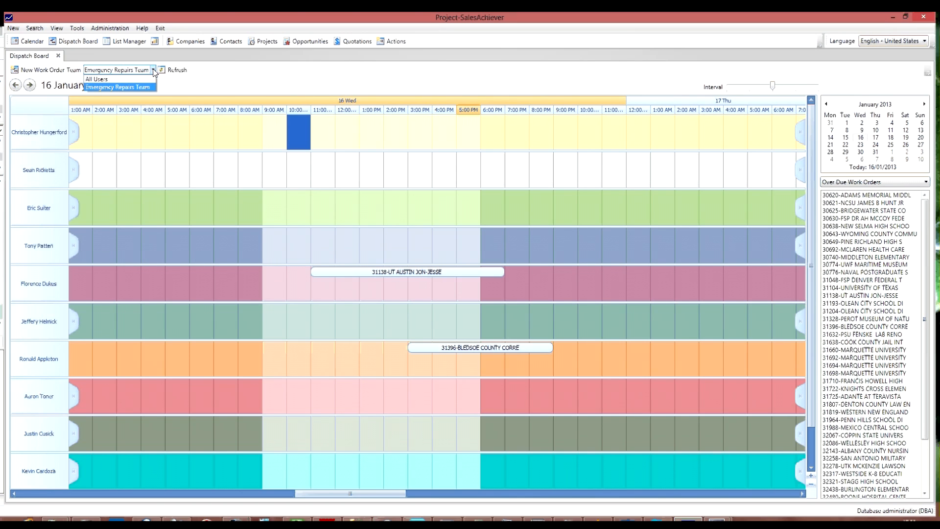
left_click(231, 78)
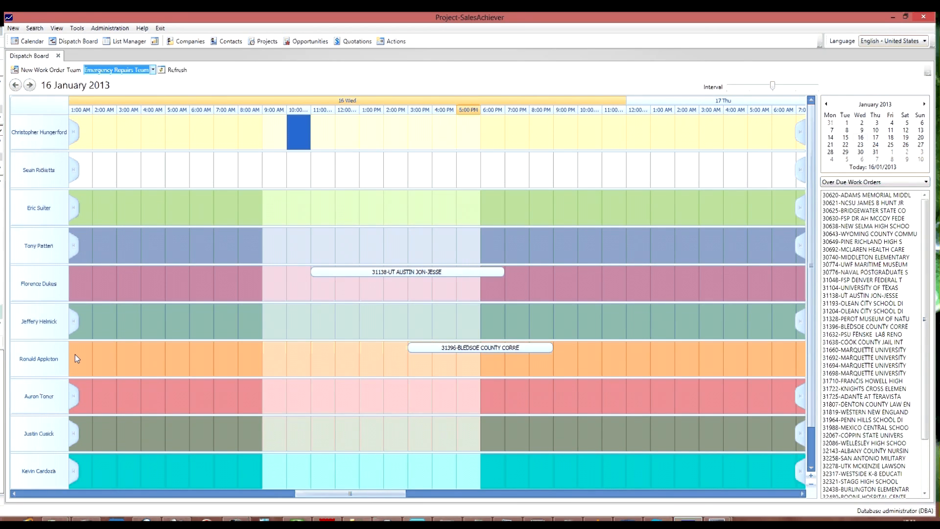
left_click(112, 70)
left_click(113, 81)
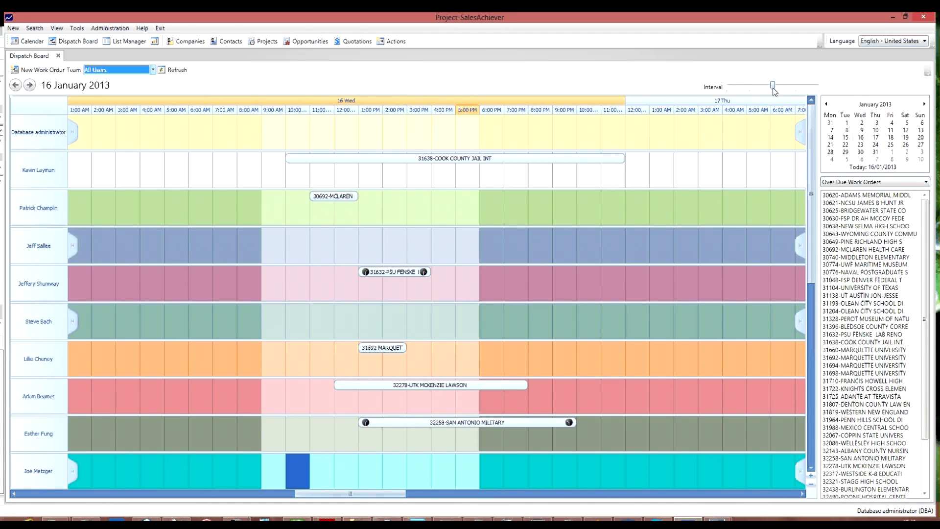
Set the timeline interval to 15 minutes and widen it through 30 minutes, one hour and two hours to four hours.
left_click_drag(774, 90, 728, 87)
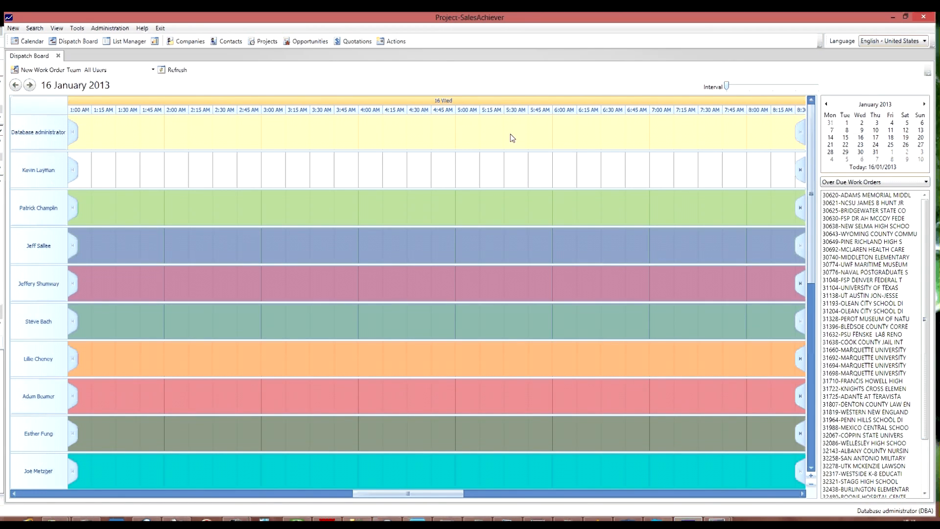
left_click(488, 495)
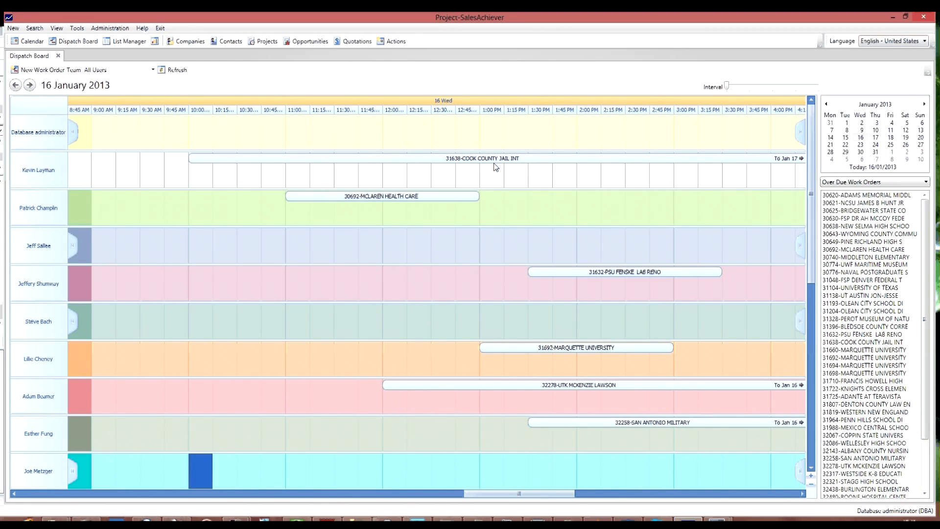
left_click(745, 86)
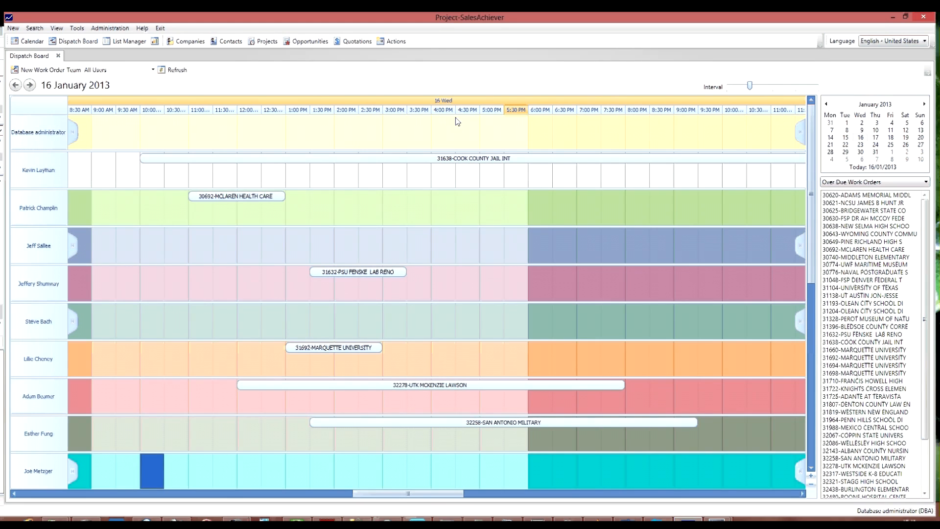
left_click(767, 87)
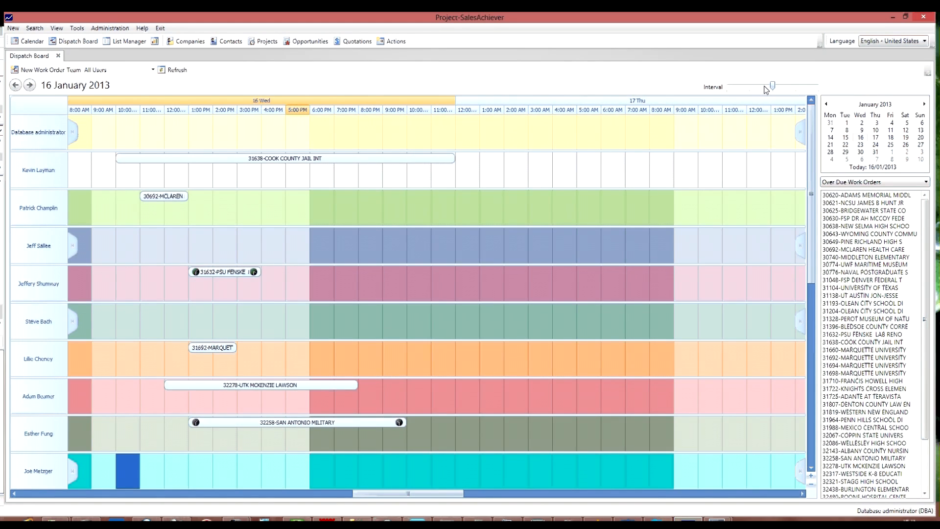
left_click(790, 87)
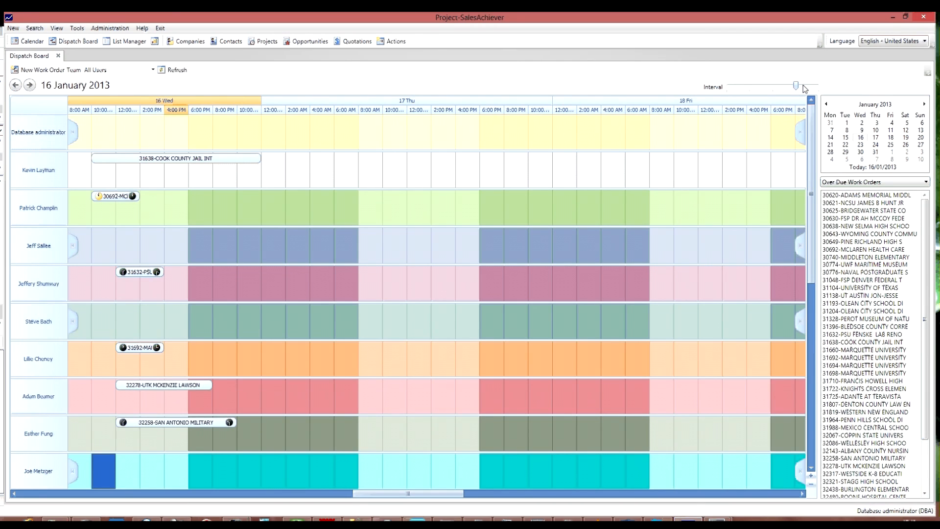
left_click(805, 89)
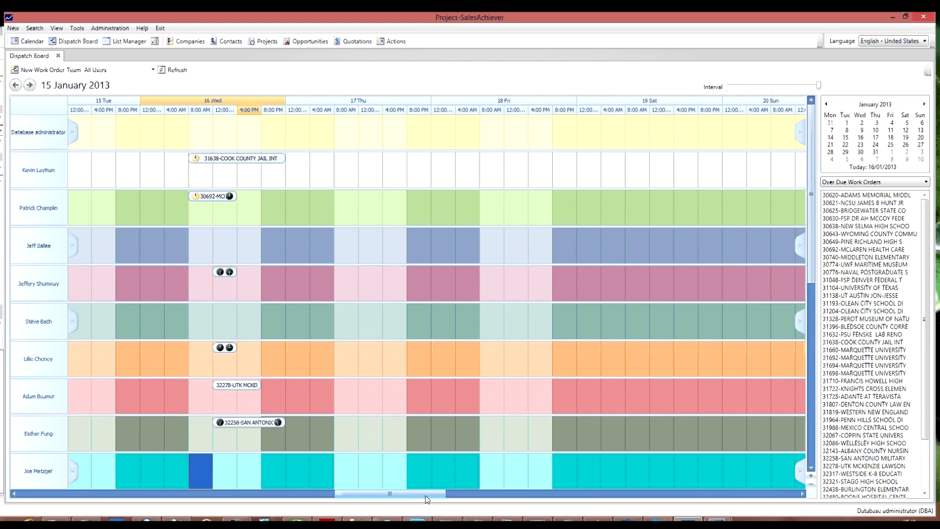
Reduce the row height on the board until seventeen users fit in view.
left_click(811, 477)
left_click(811, 476)
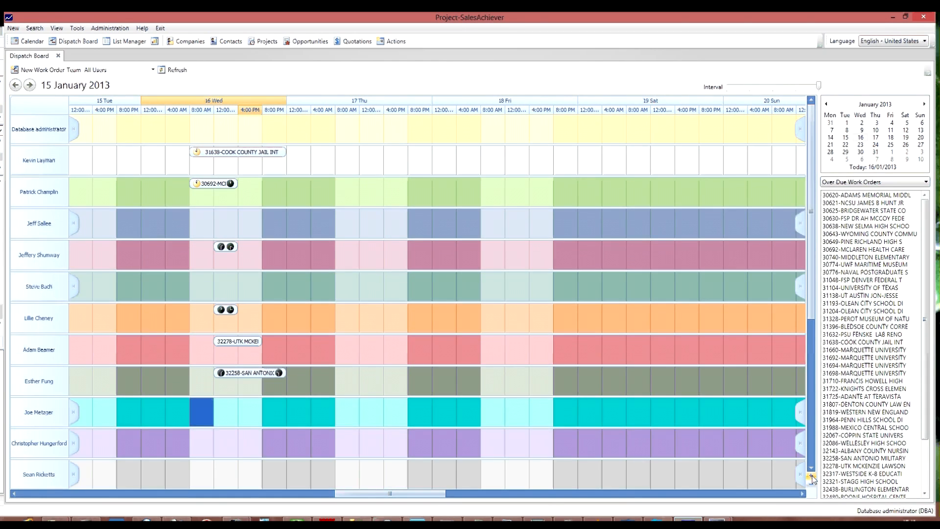
left_click(811, 476)
left_click(812, 476)
left_click(811, 476)
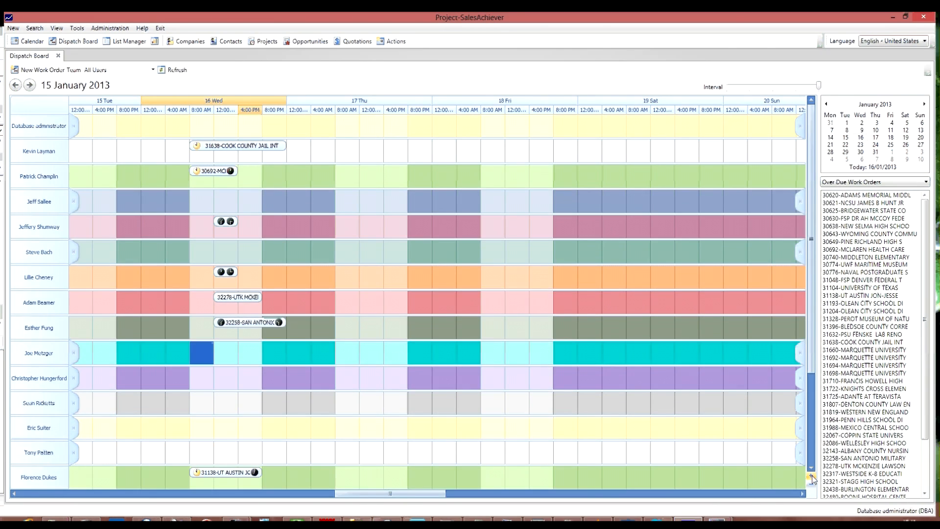
left_click(811, 476)
left_click(811, 476)
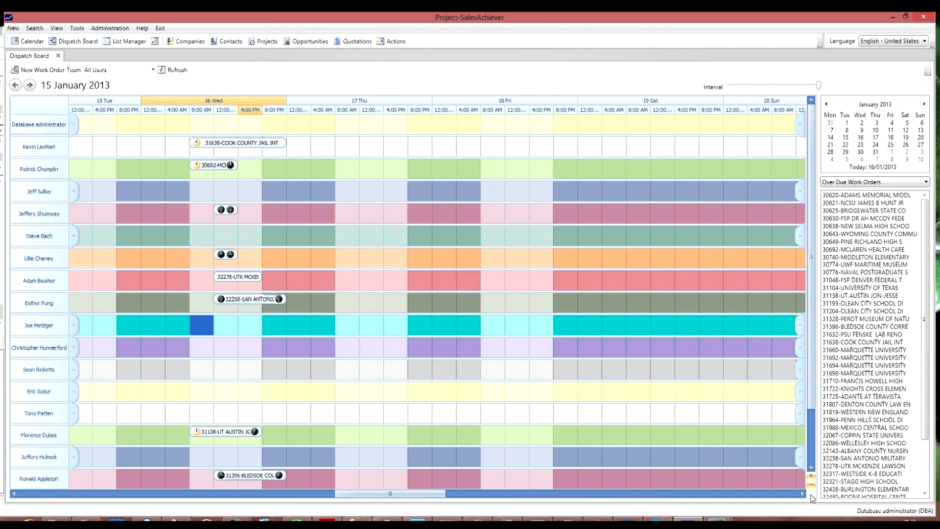
Enlarge the row height on the board until only five users are in view.
left_click(812, 486)
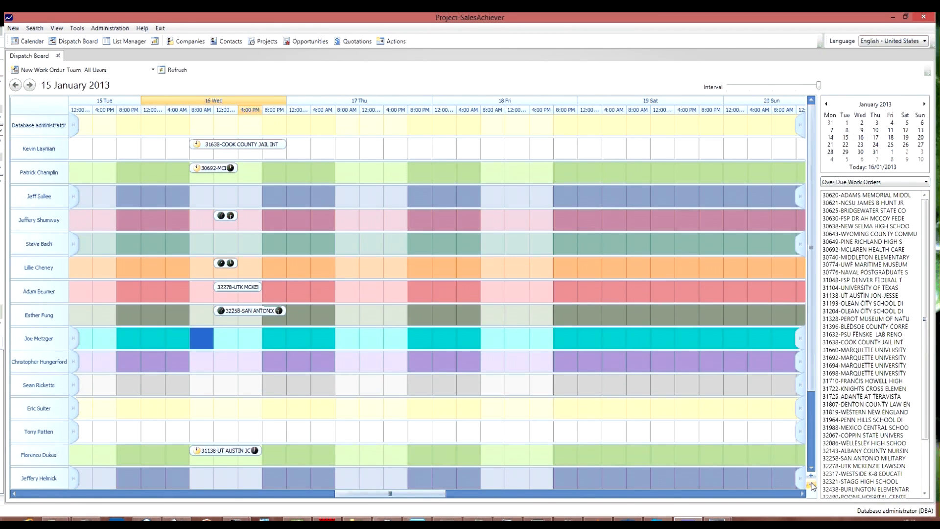
left_click(811, 486)
left_click(812, 485)
left_click(811, 486)
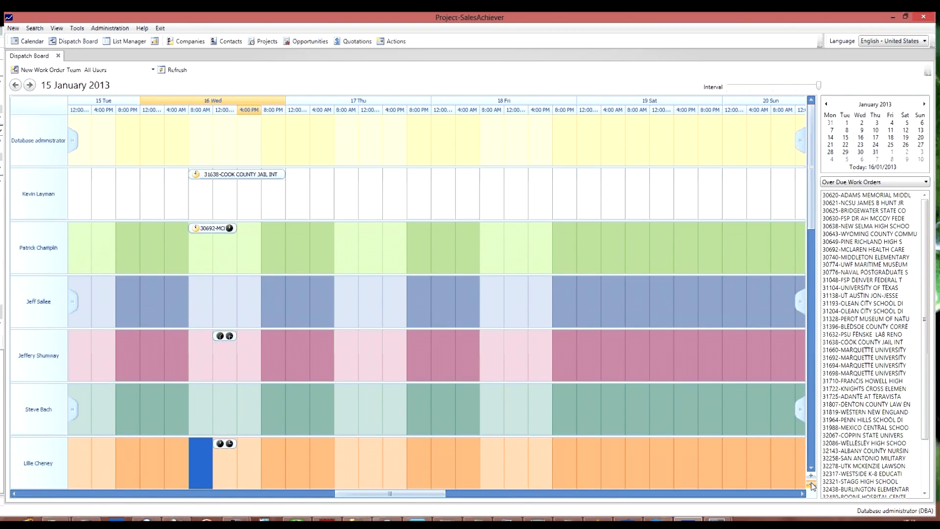
left_click(811, 485)
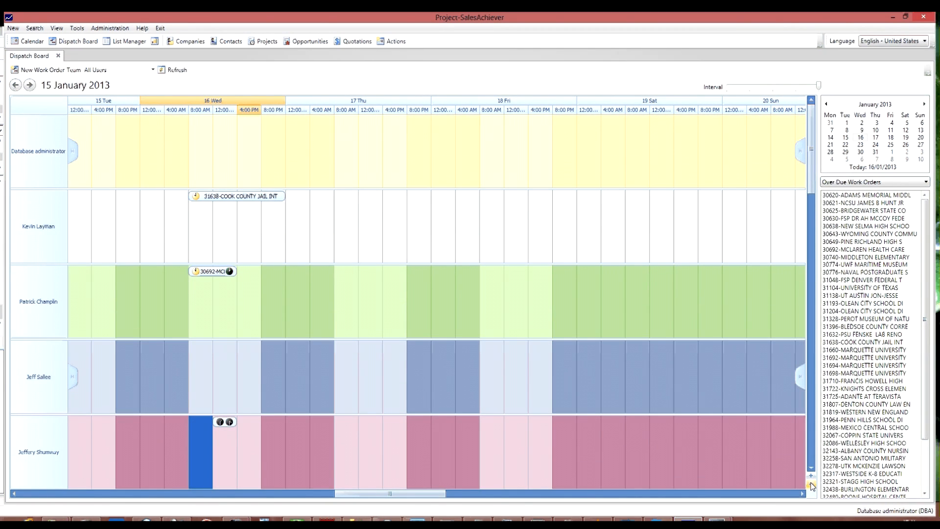